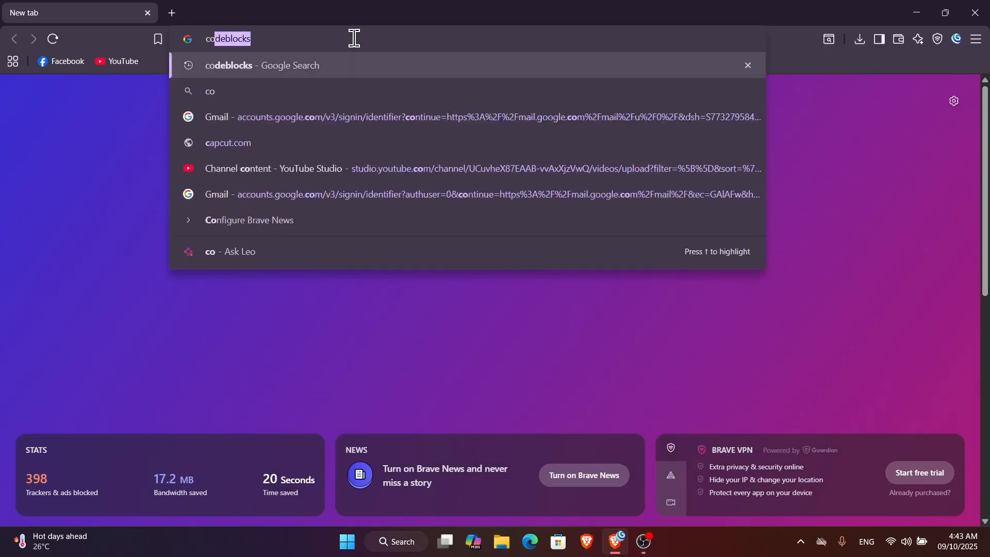
# - Search the web for codeblocks and open the official Code::Blocks website from the results
pyautogui.press('Return')
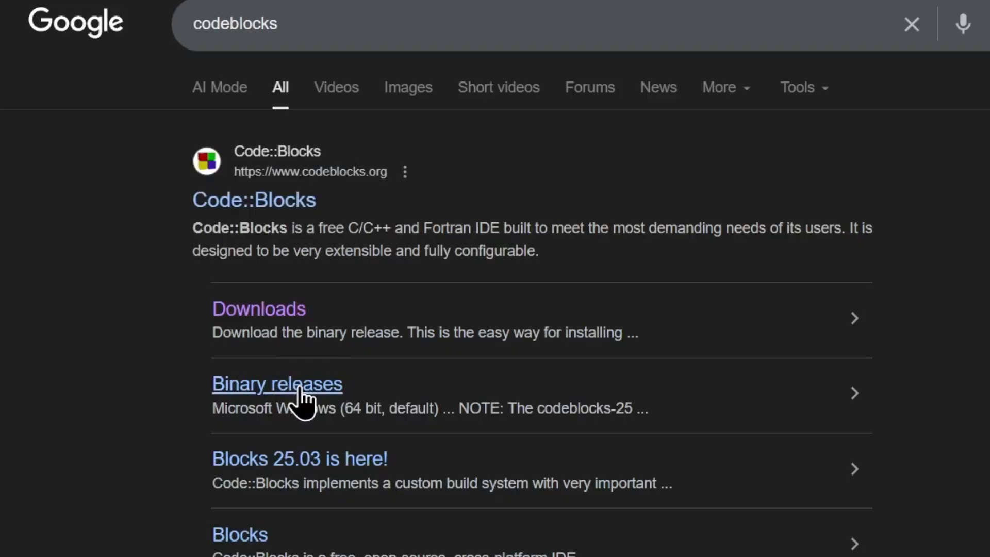
pyautogui.click(281, 395)
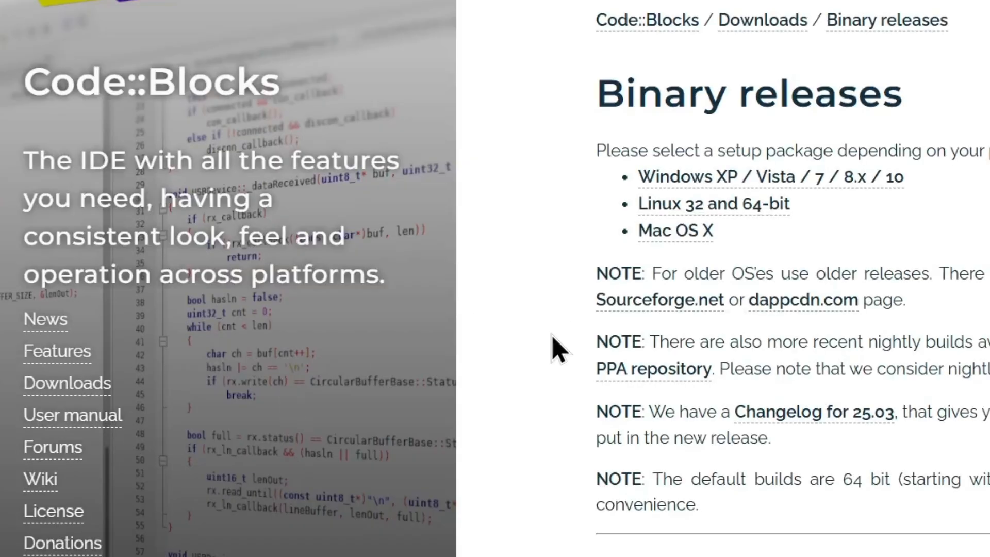
pyautogui.hotkey('alt', 'Left')
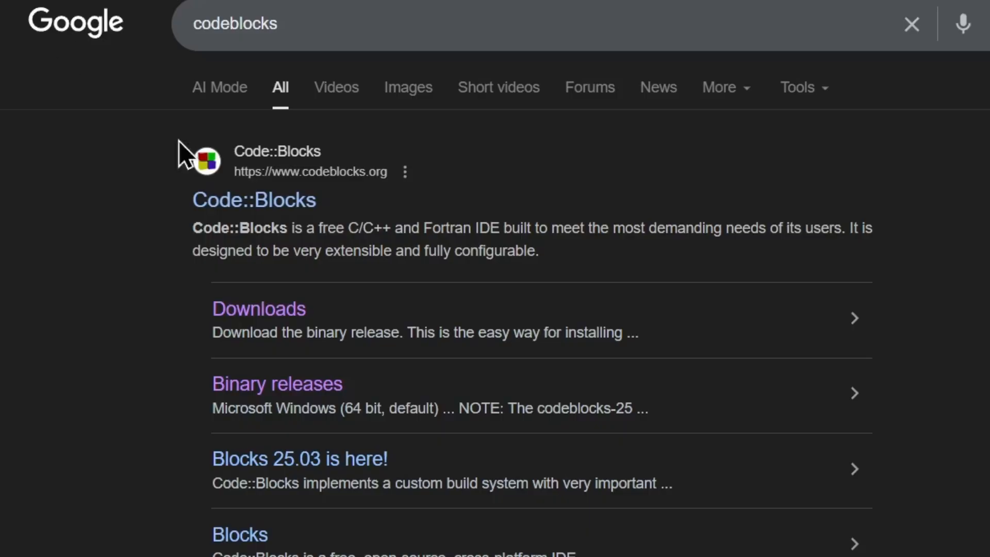
pyautogui.click(281, 201)
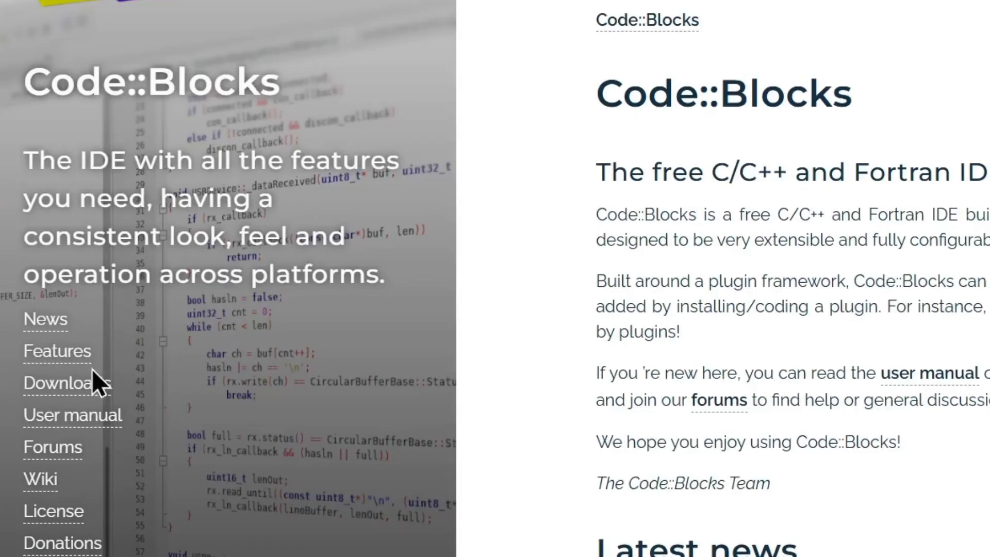
# - Open the Binary releases page from the Downloads section of the Code::Blocks site
pyautogui.click(94, 397)
pyautogui.scroll(-3, 916, 507)
pyautogui.scroll(-3, 915, 508)
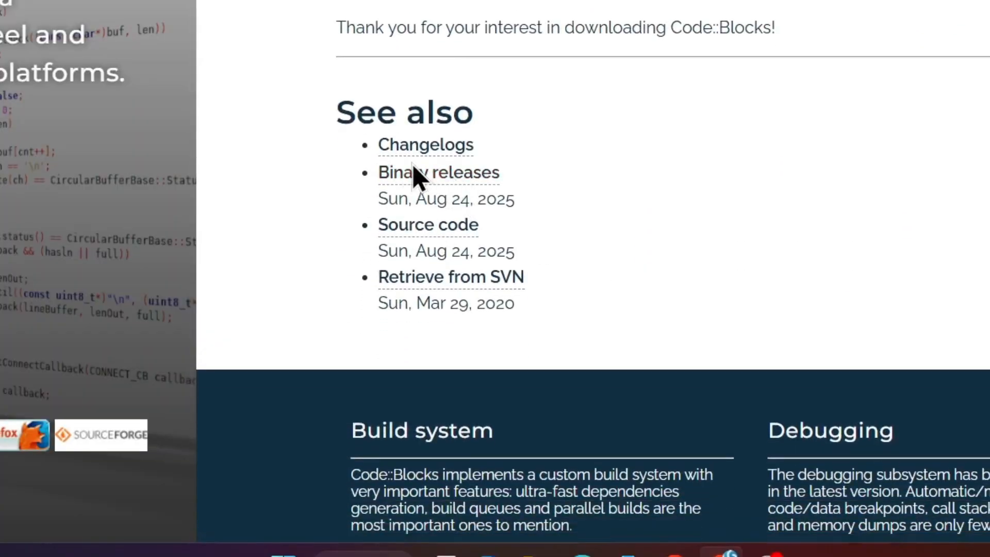
pyautogui.click(480, 183)
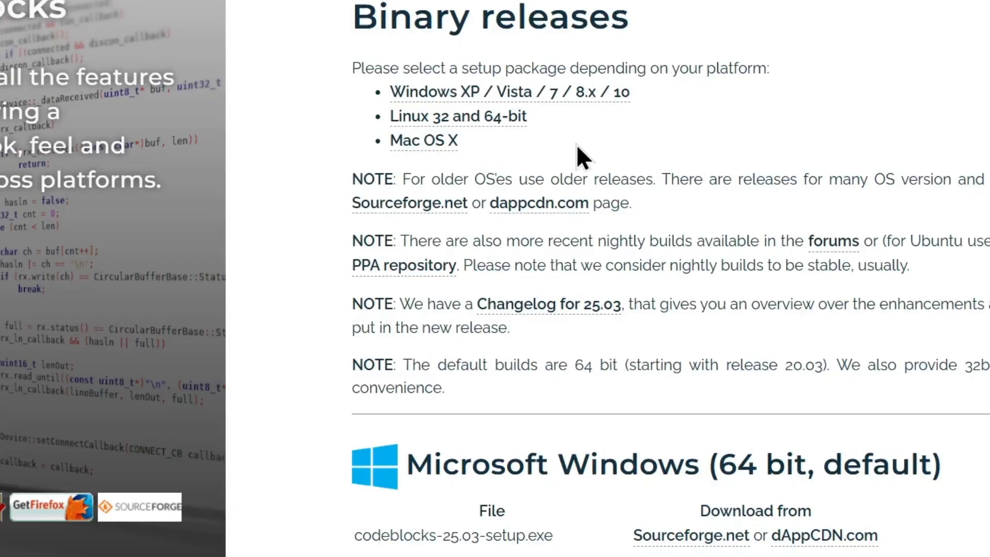
# - Go to the Windows packages and highlight the codeblocks-25.03mingw-setup.exe entry in the 64-bit file list
pyautogui.click(453, 101)
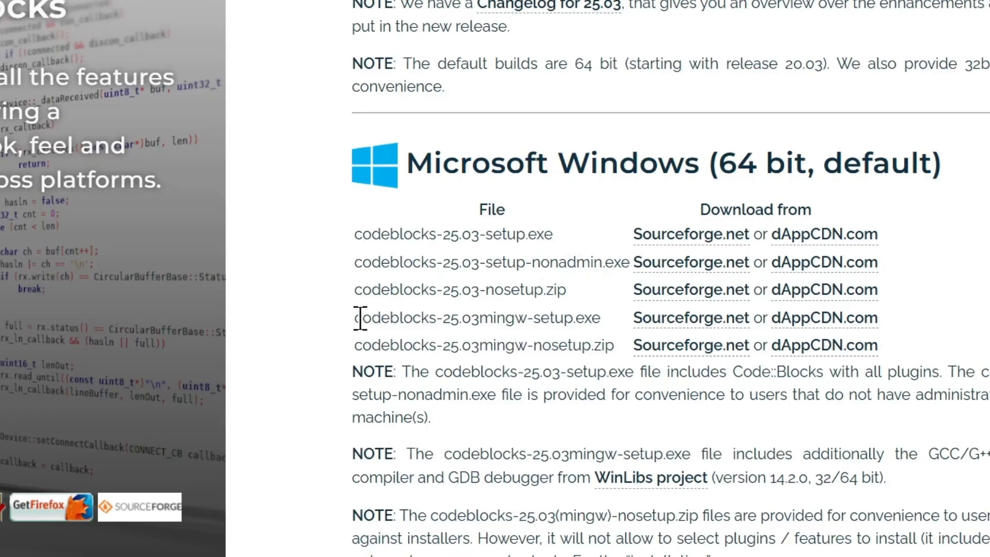
pyautogui.moveTo(350, 320); pyautogui.dragTo(579, 316)
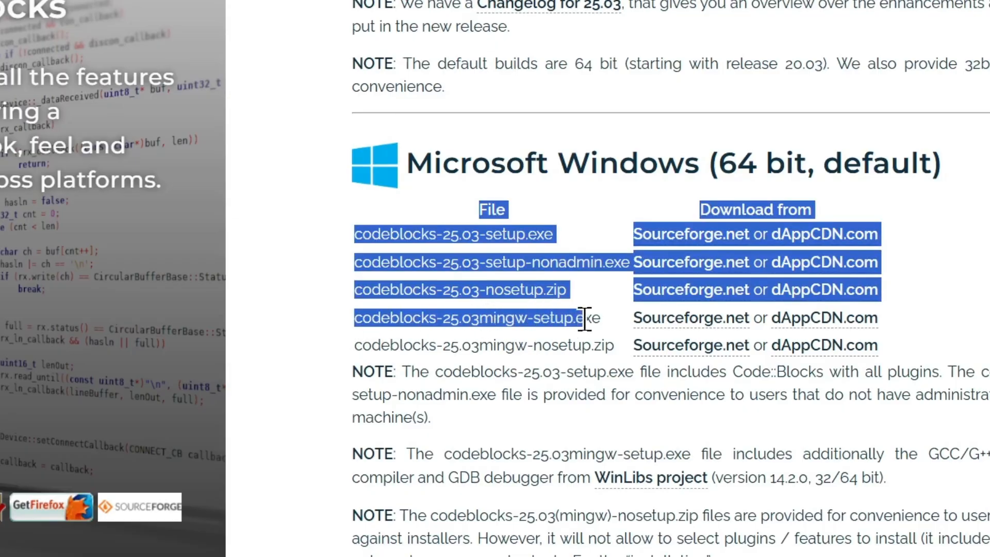
pyautogui.tripleClick(584, 319)
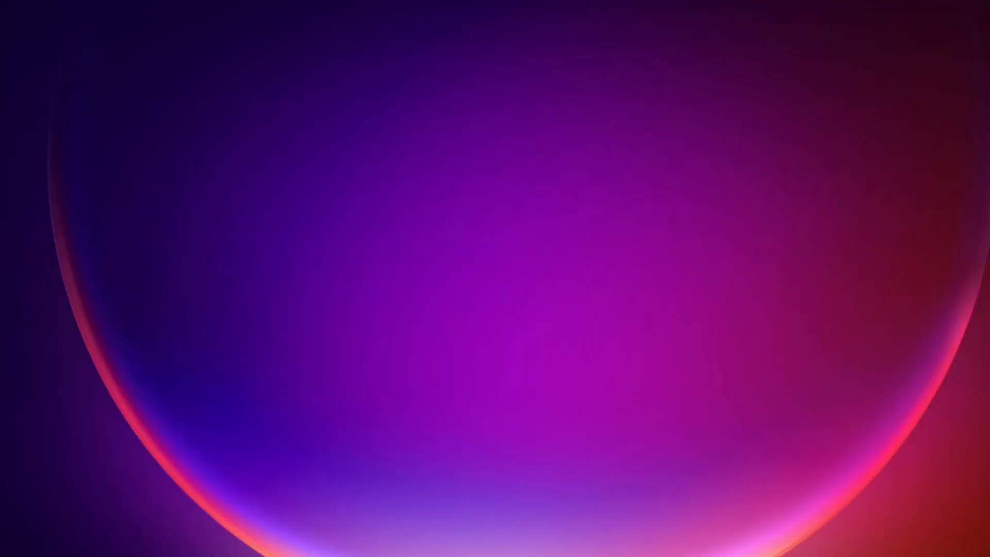
# - Open the Downloads folder in File Explorer and display its files as large icons
pyautogui.press('super+e')
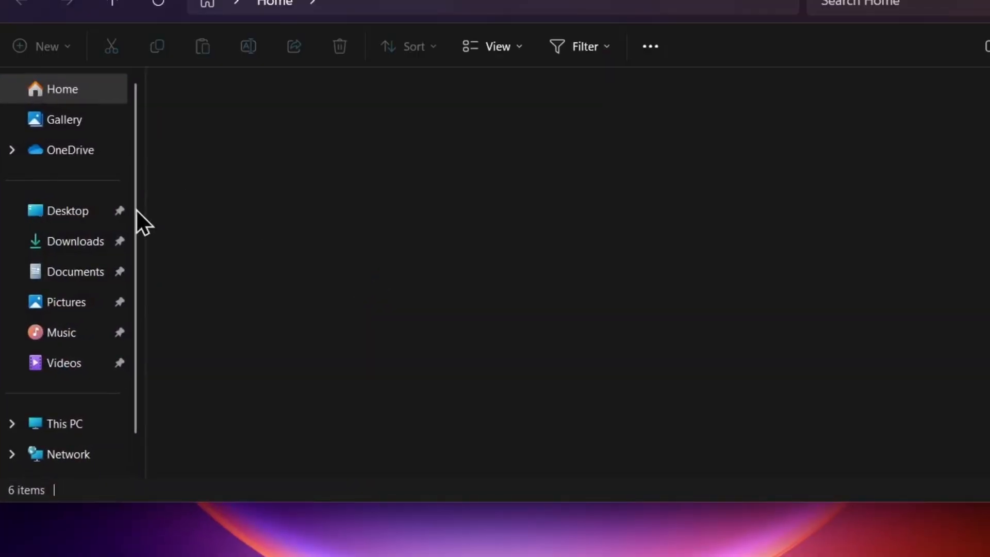
pyautogui.click(60, 243)
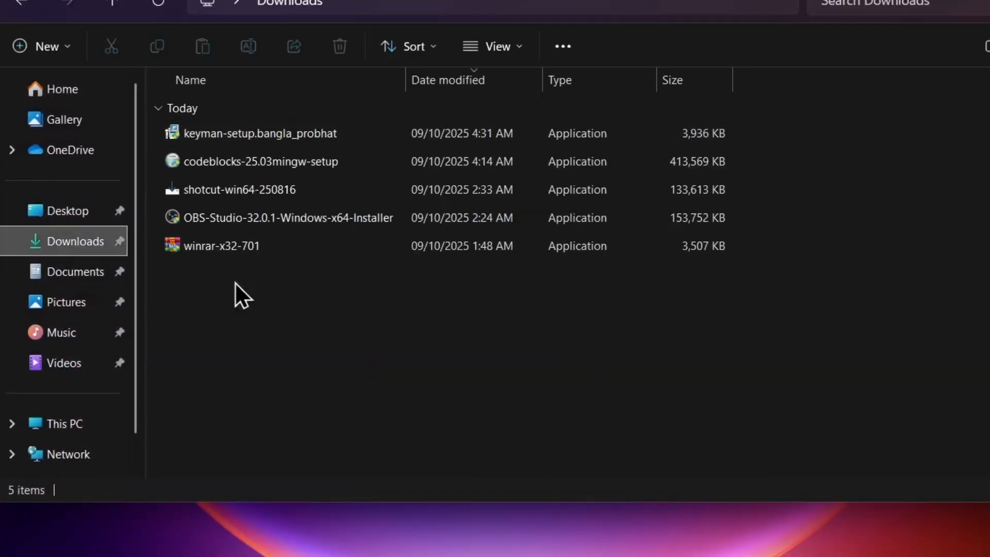
pyautogui.click(249, 165)
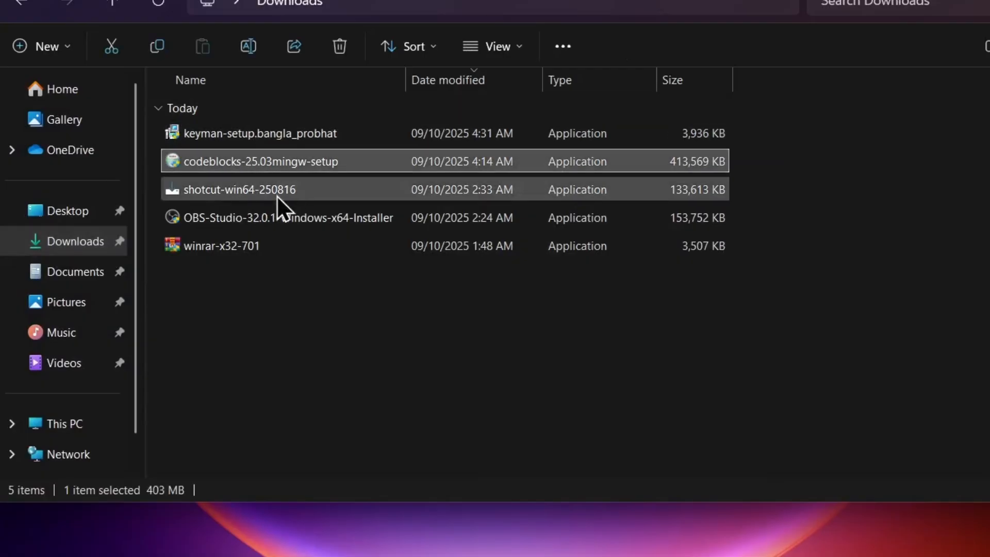
pyautogui.click(512, 52)
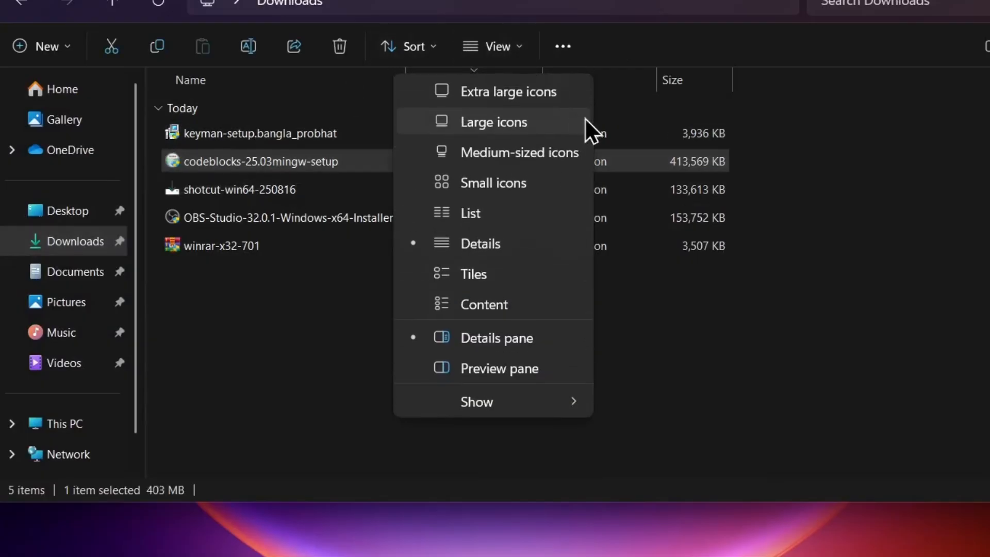
pyautogui.click(550, 121)
pyautogui.click(317, 292)
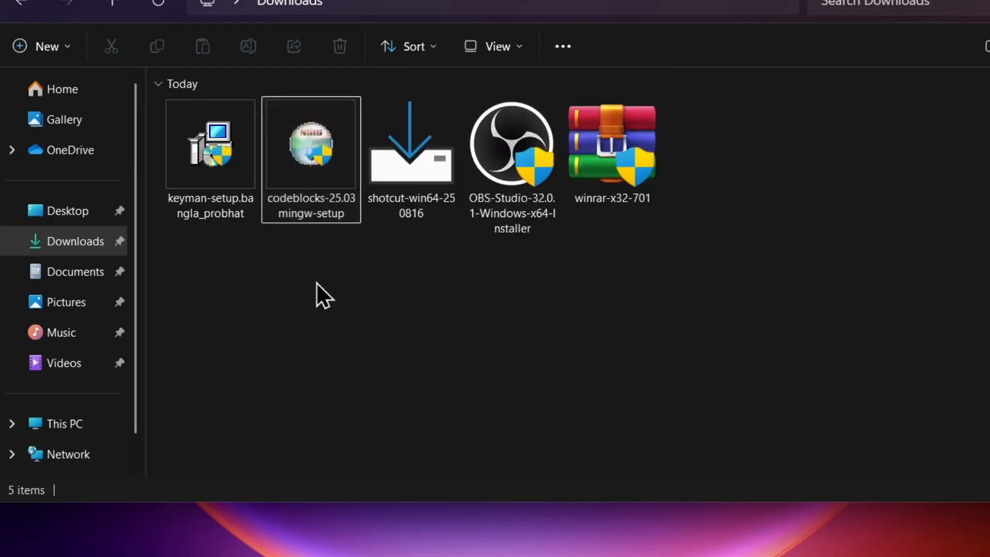
# - Run codeblocks-25.03mingw-setup, accept the license, and install the full component set in C:\Program Files\CodeBlocks
pyautogui.doubleClick(311, 173)
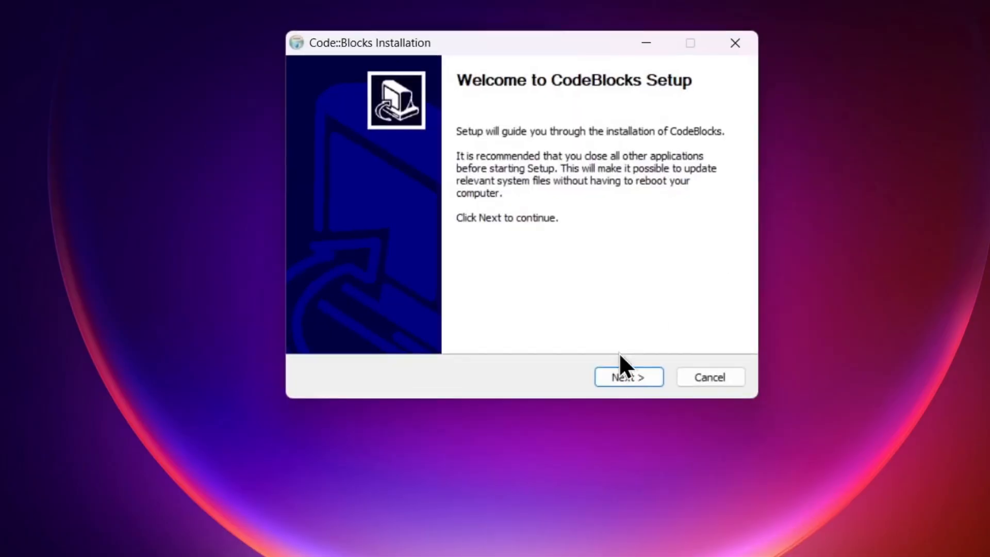
pyautogui.click(635, 385)
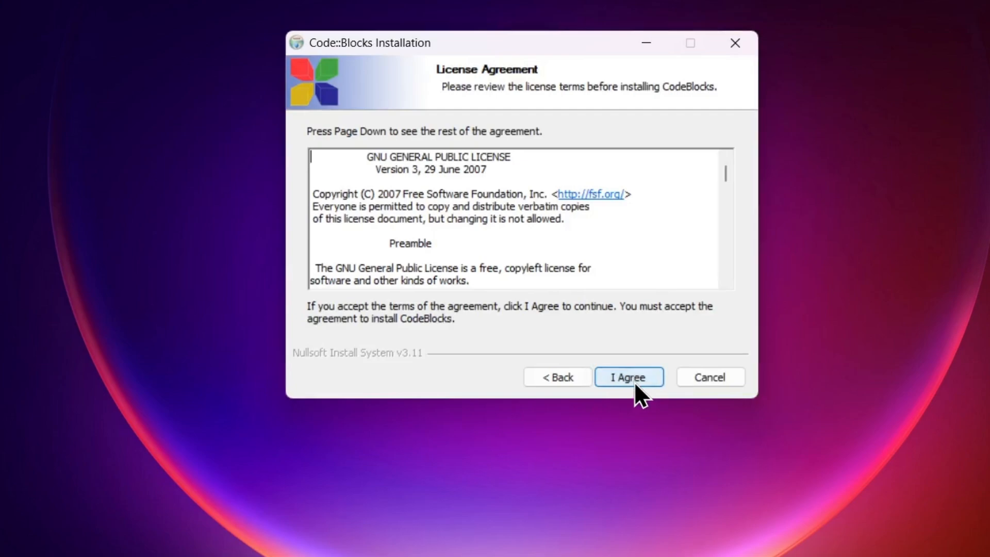
pyautogui.click(631, 377)
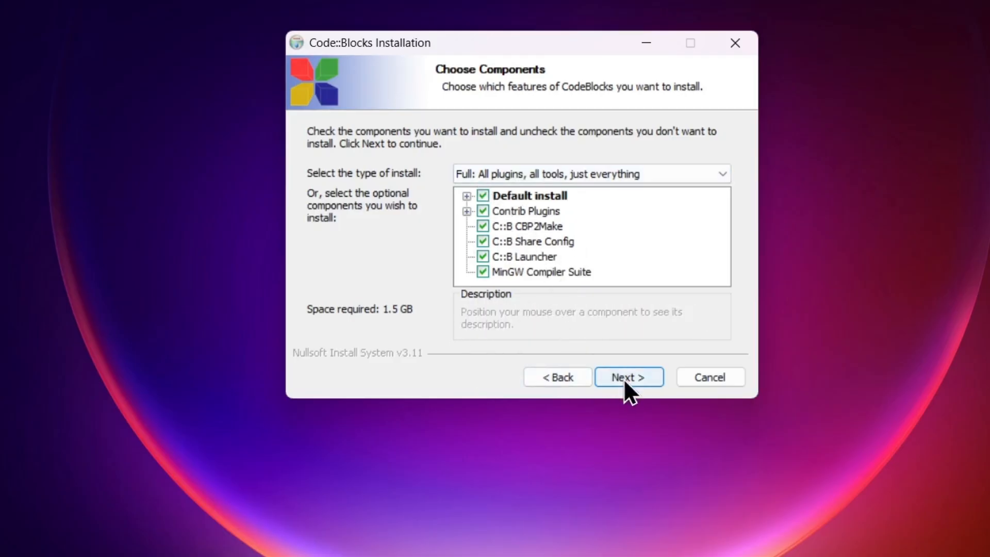
pyautogui.click(647, 374)
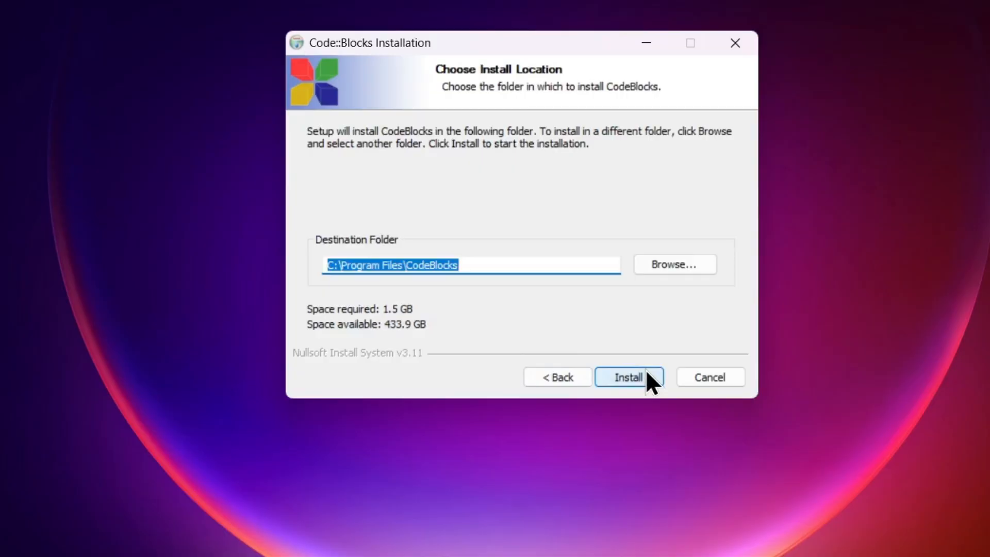
pyautogui.click(646, 374)
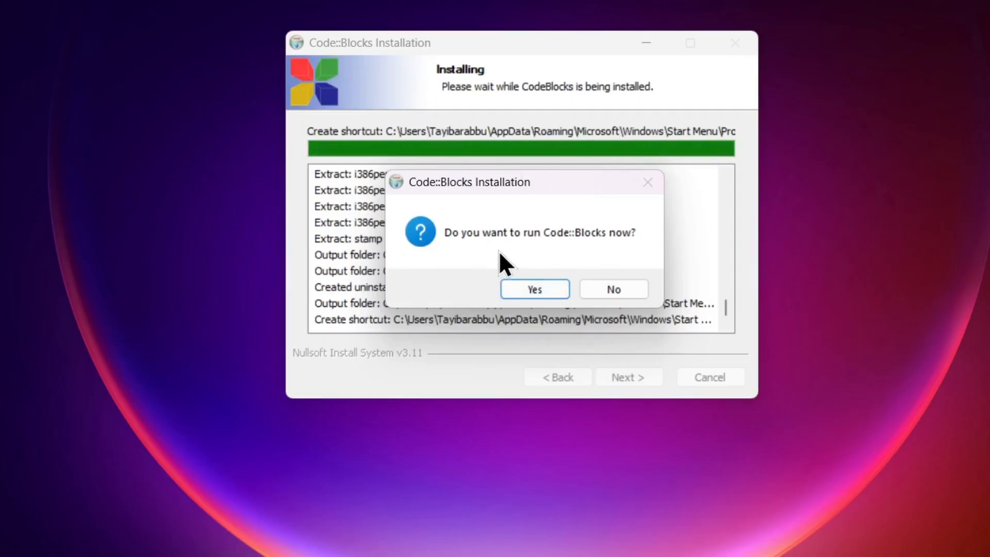
# - Launch Code::Blocks from the installer and set GNU GCC Compiler as the default compiler
pyautogui.click(540, 296)
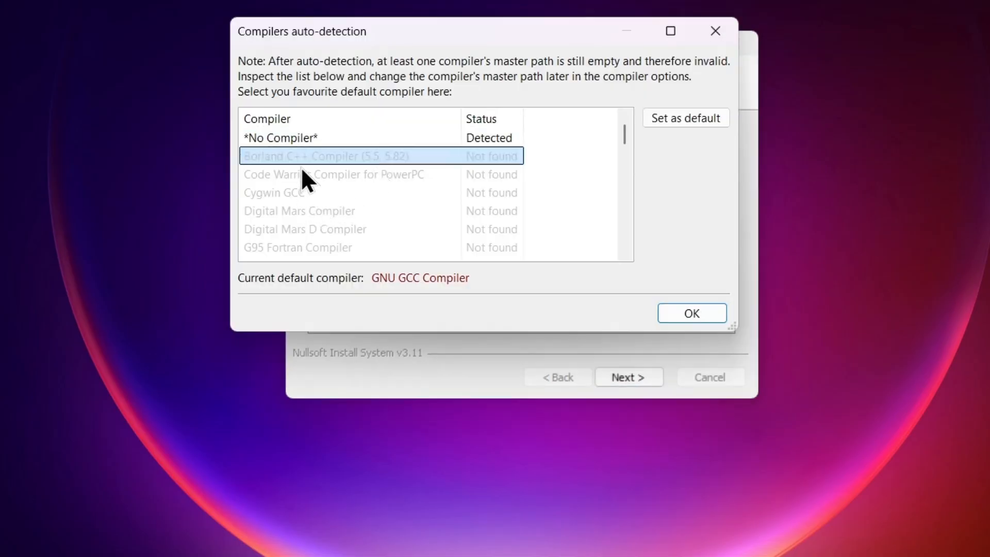
pyautogui.click(293, 132)
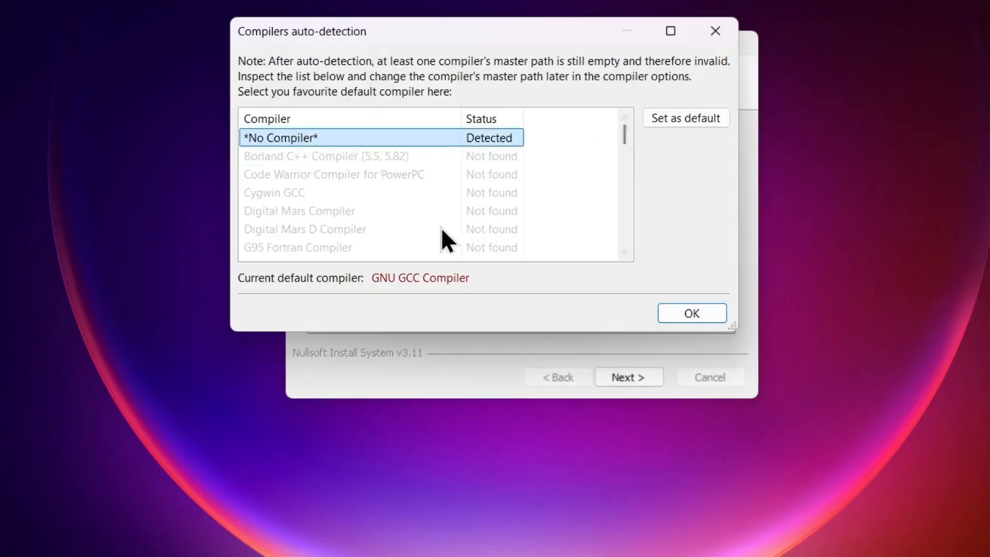
pyautogui.scroll(-3, 442, 229)
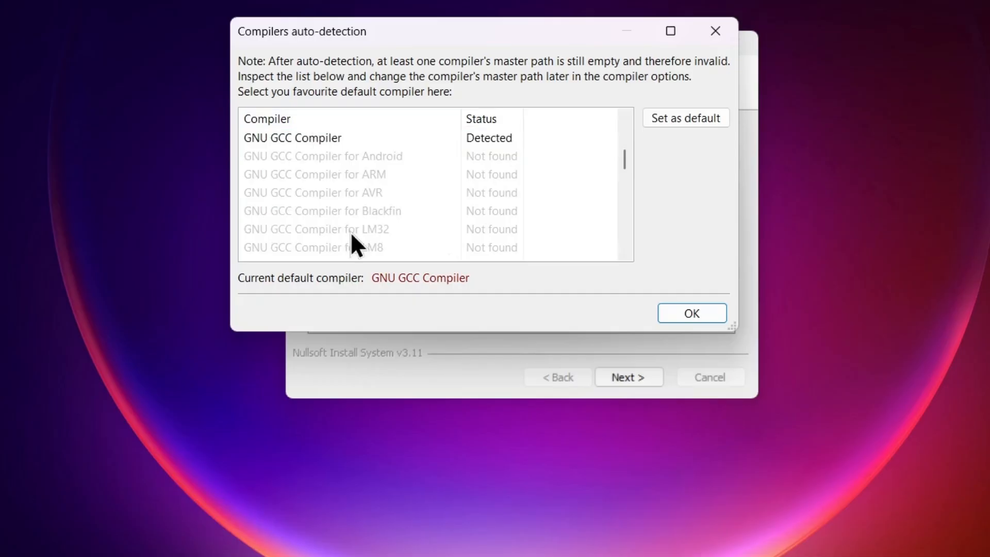
pyautogui.scroll(3, 419, 203)
pyautogui.scroll(-1, 420, 211)
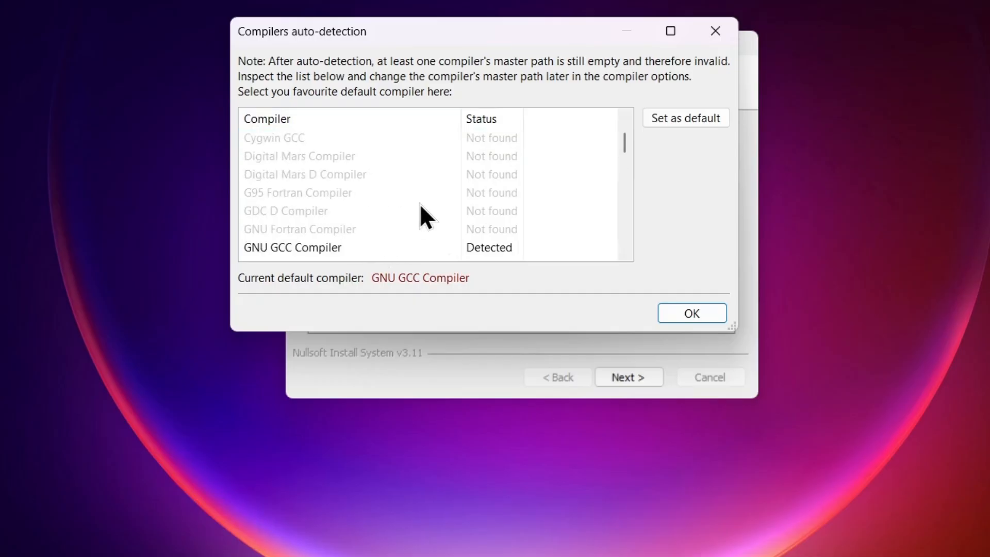
pyautogui.click(323, 249)
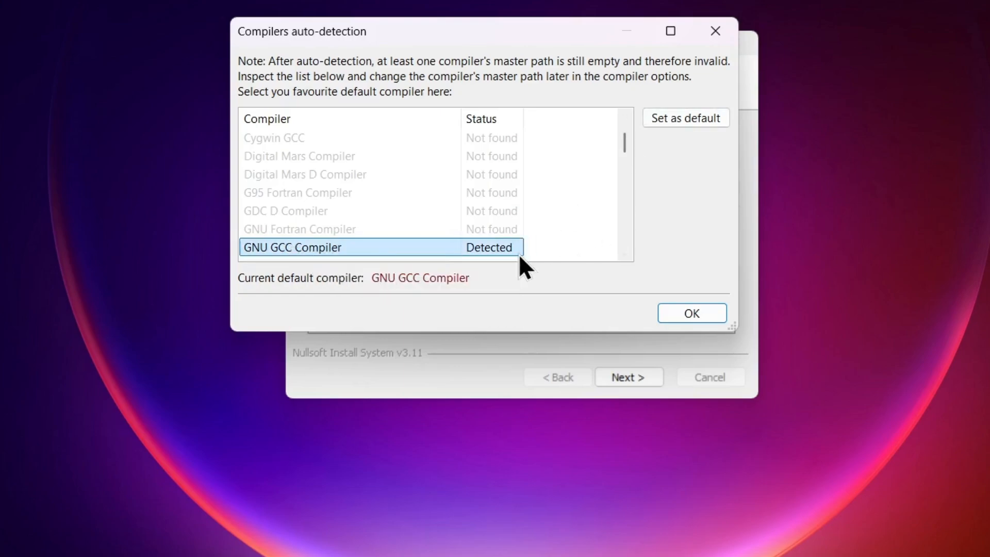
pyautogui.click(663, 123)
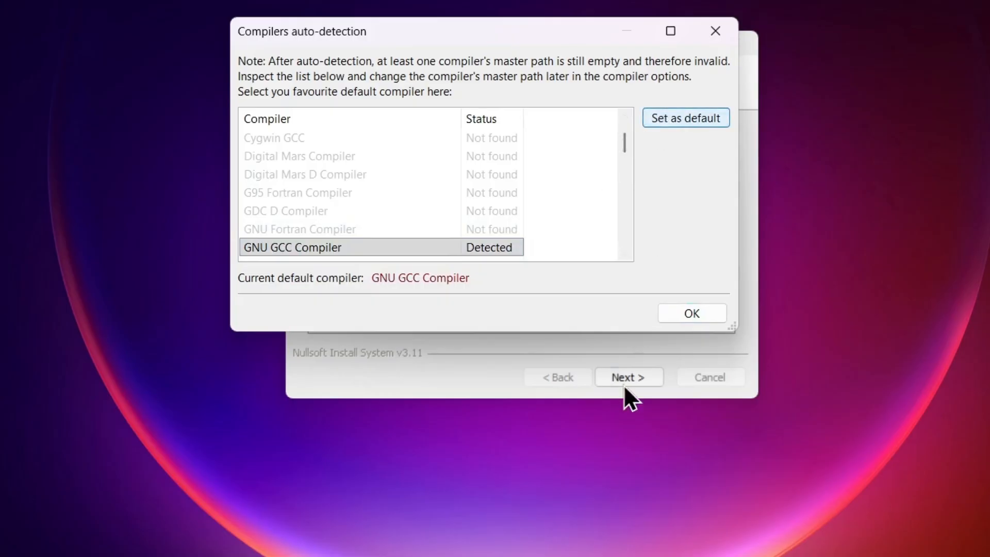
pyautogui.click(689, 311)
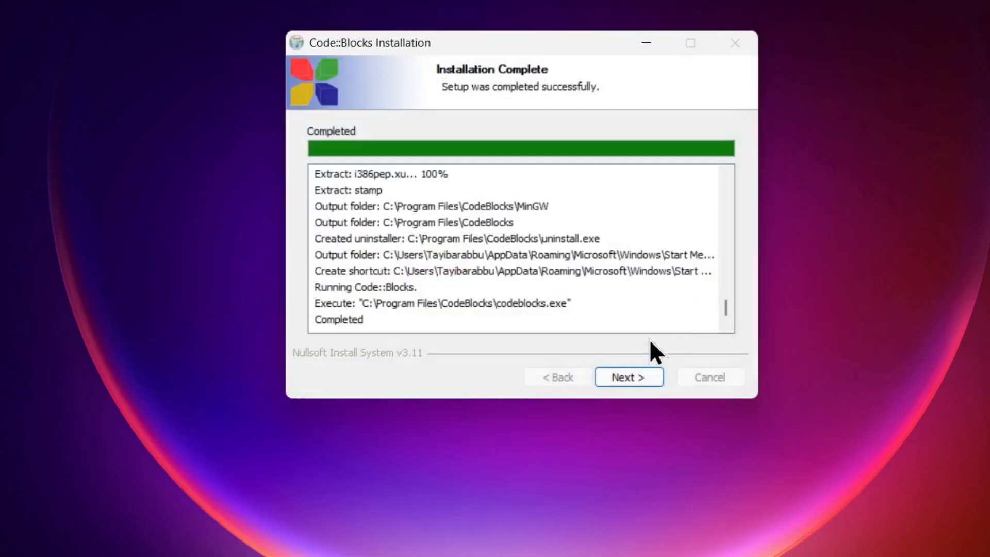
# - Finish the CodeBlocks setup and leave the C/C++ file associations as they are
pyautogui.click(632, 376)
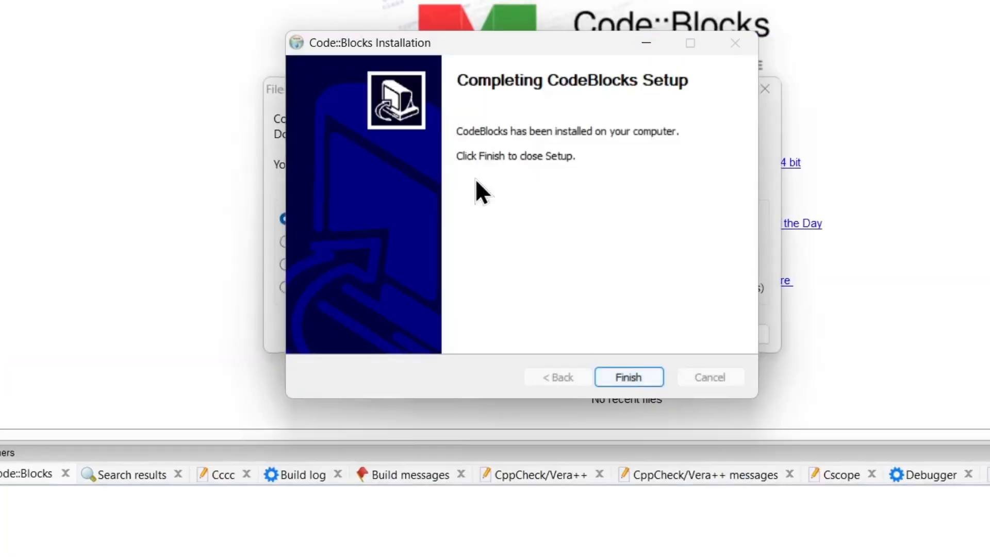
pyautogui.click(631, 381)
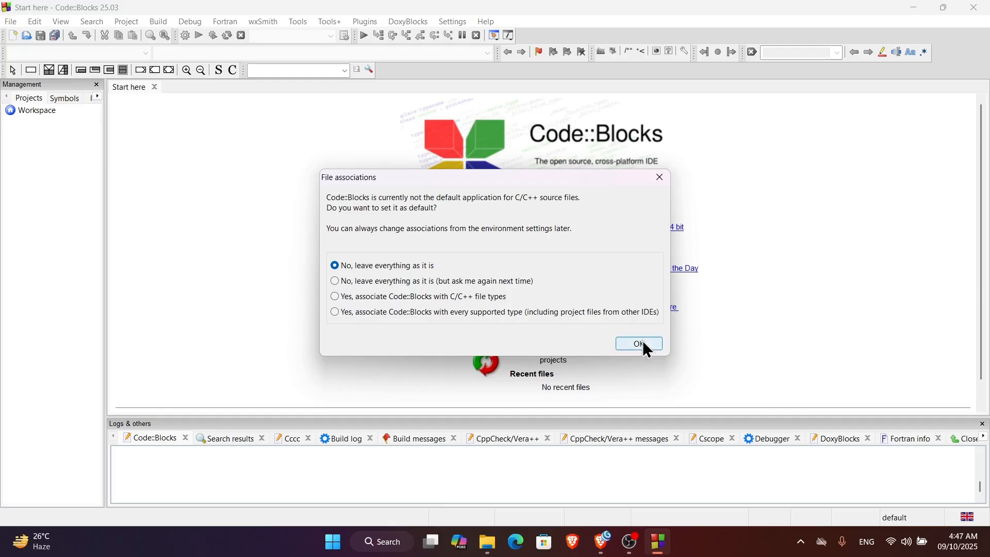
pyautogui.click(737, 334)
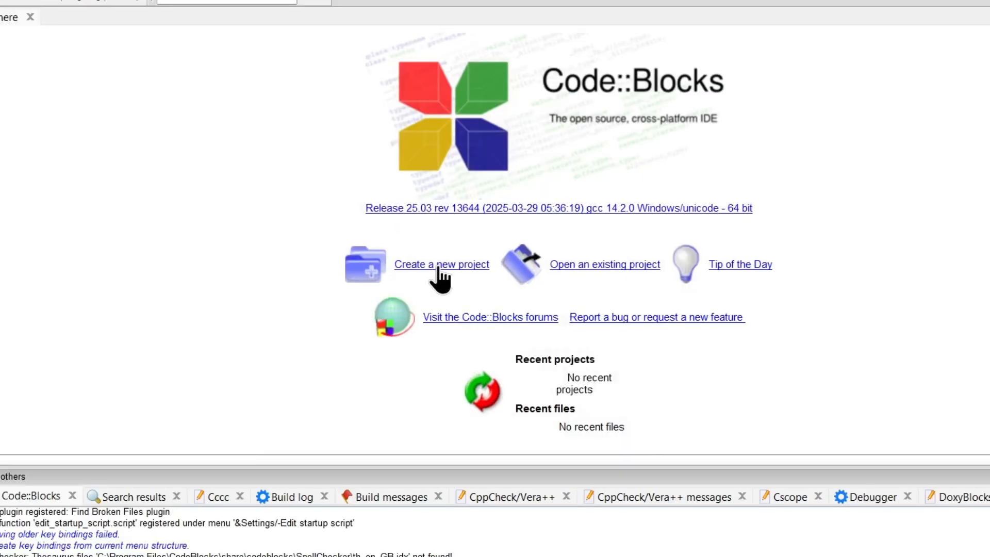
# - Start a new project with the Empty project template and advance to its title and folder settings
pyautogui.click(453, 269)
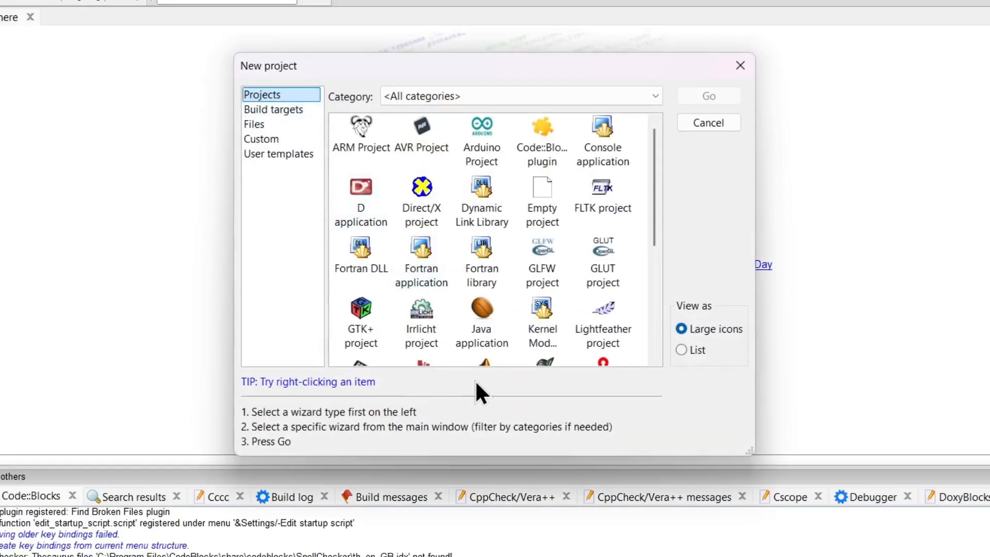
pyautogui.click(552, 188)
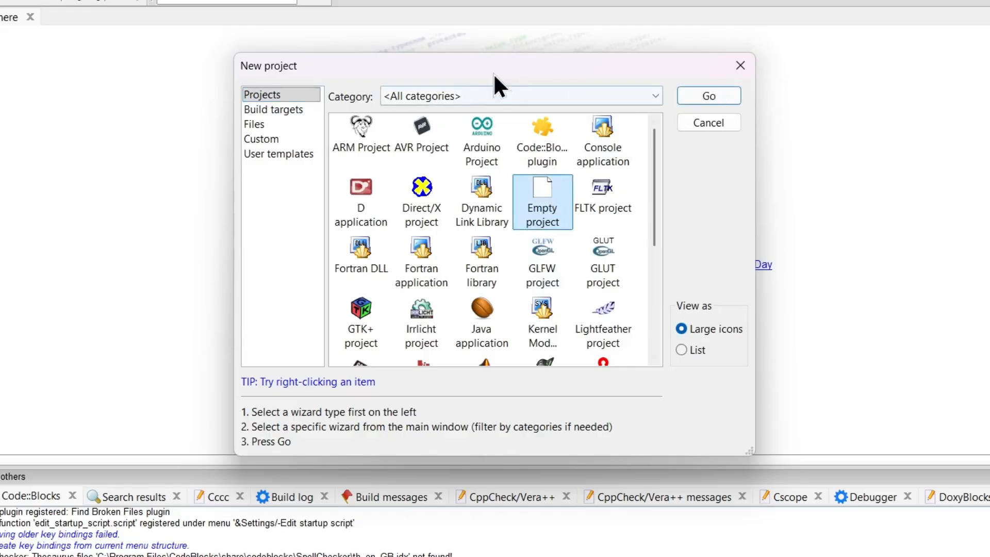
pyautogui.click(719, 95)
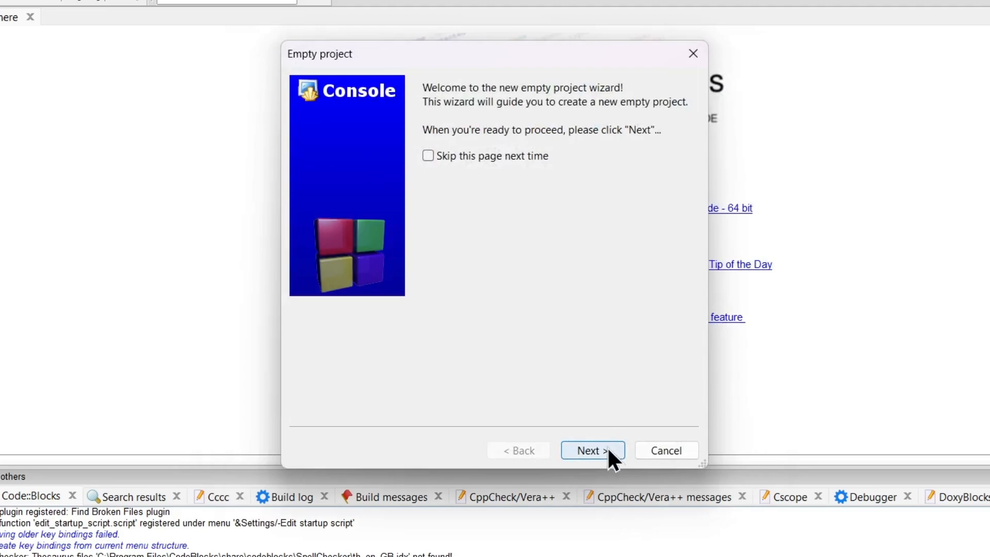
pyautogui.click(607, 447)
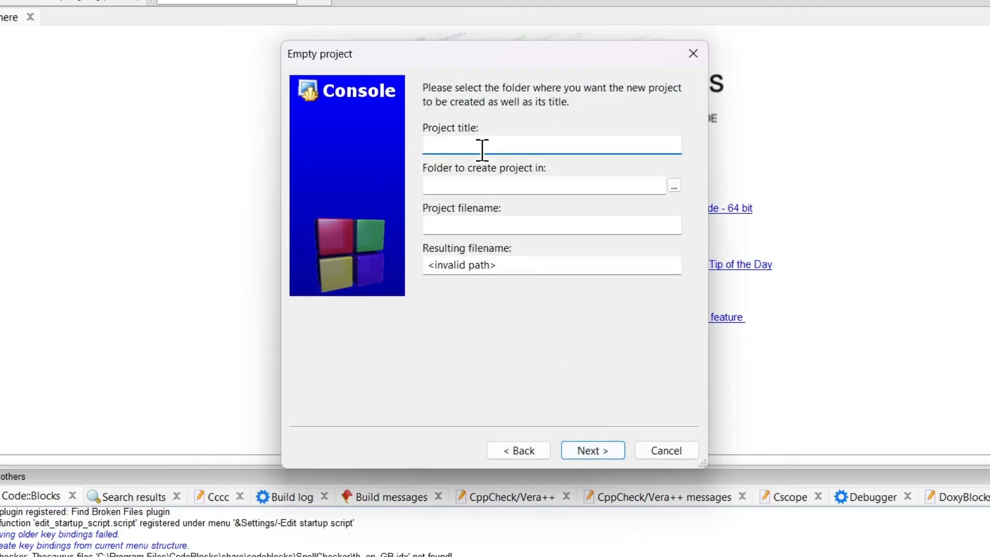
# - Title the project testproject and browse to the Downloads folder for its location
pyautogui.write('testproject')
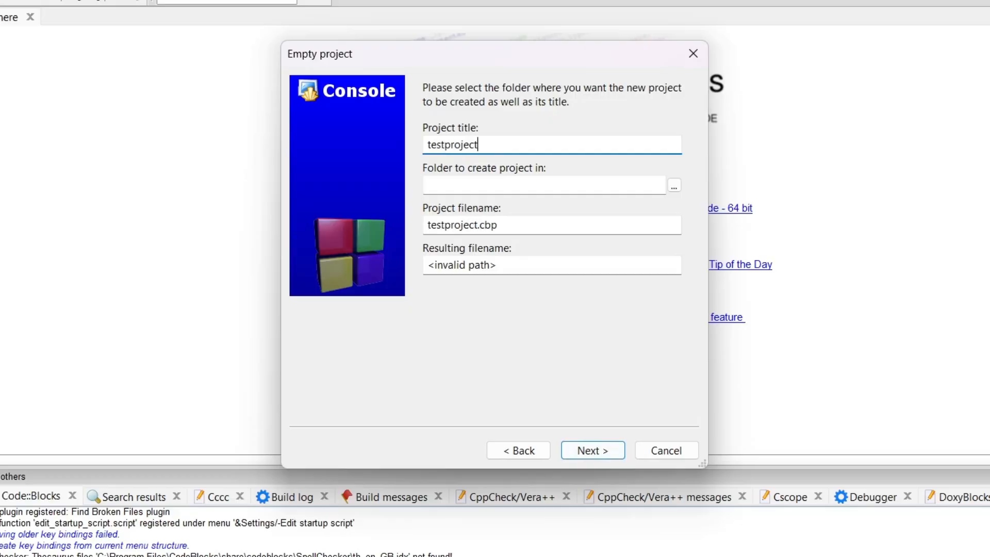
pyautogui.click(676, 188)
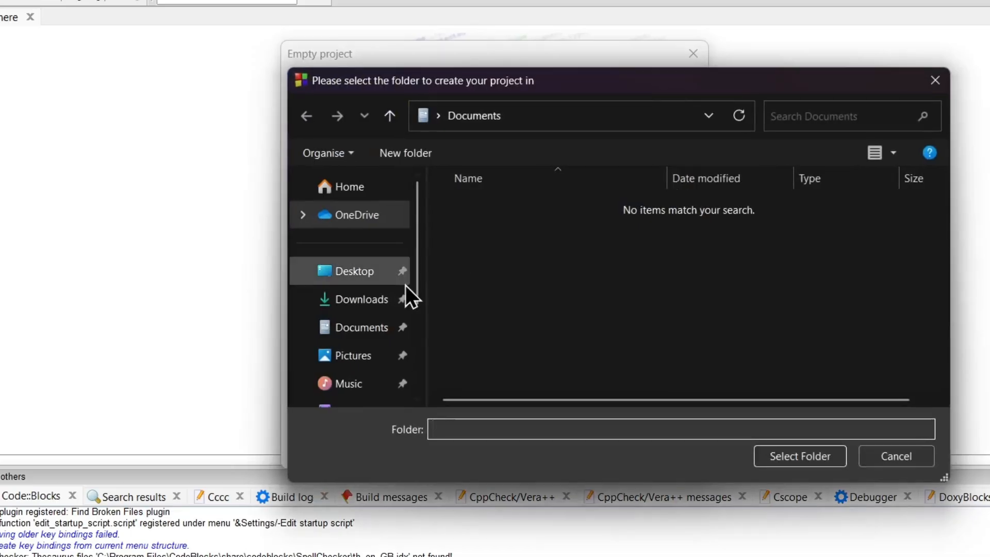
pyautogui.click(376, 305)
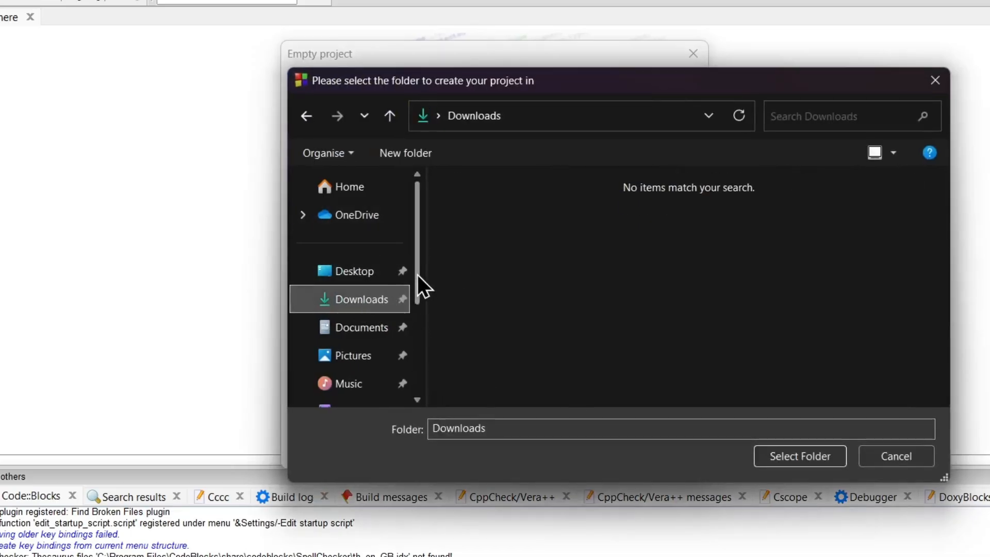
pyautogui.moveTo(416, 274); pyautogui.dragTo(394, 400)
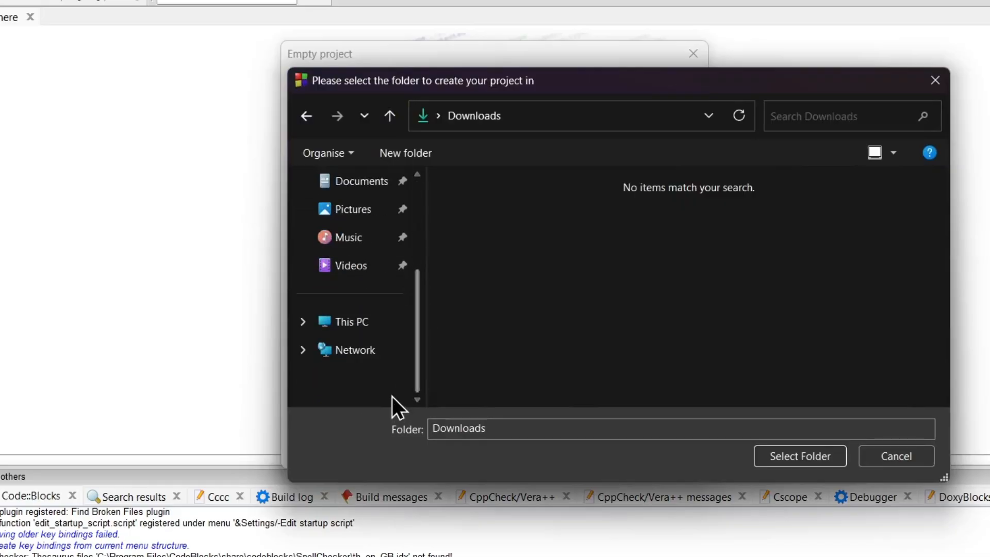
pyautogui.click(378, 328)
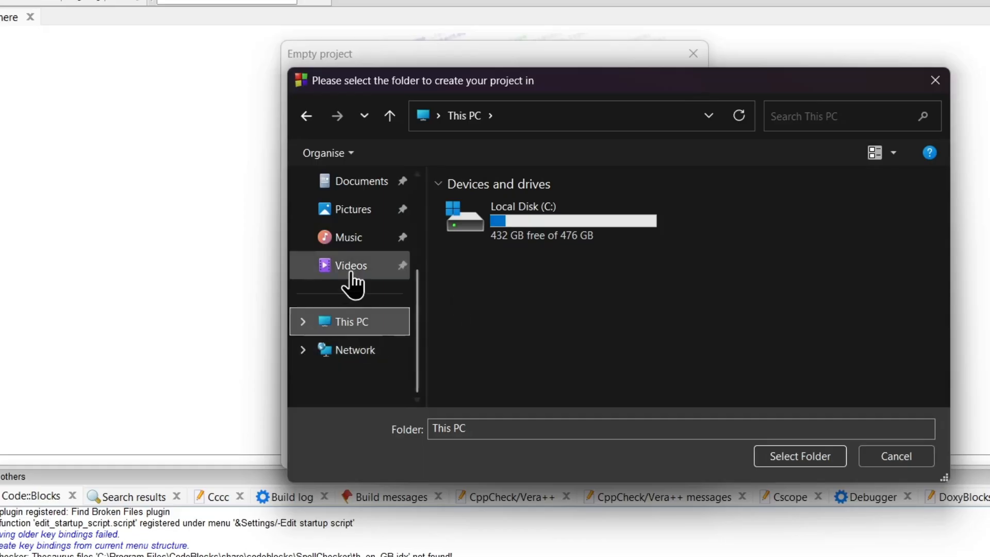
pyautogui.scroll(3, 351, 281)
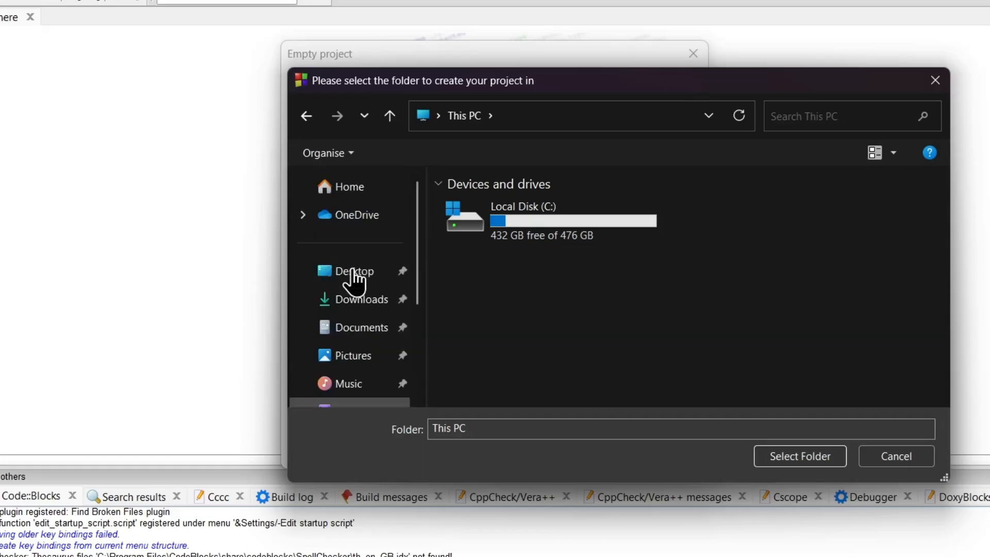
pyautogui.click(356, 299)
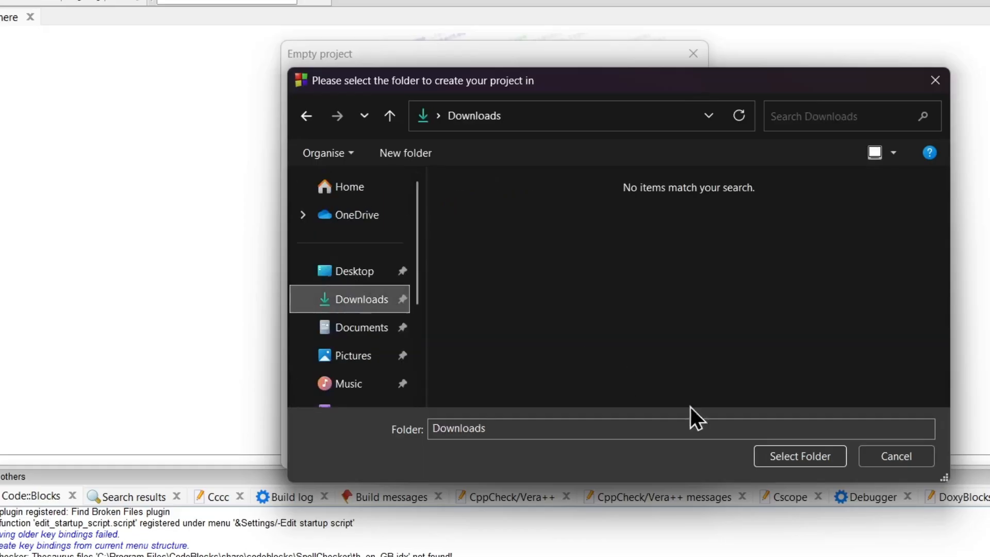
# - Create a folder named testcodeblocks inside Downloads and choose it as the project's location
pyautogui.click(409, 152)
pyautogui.write('test')
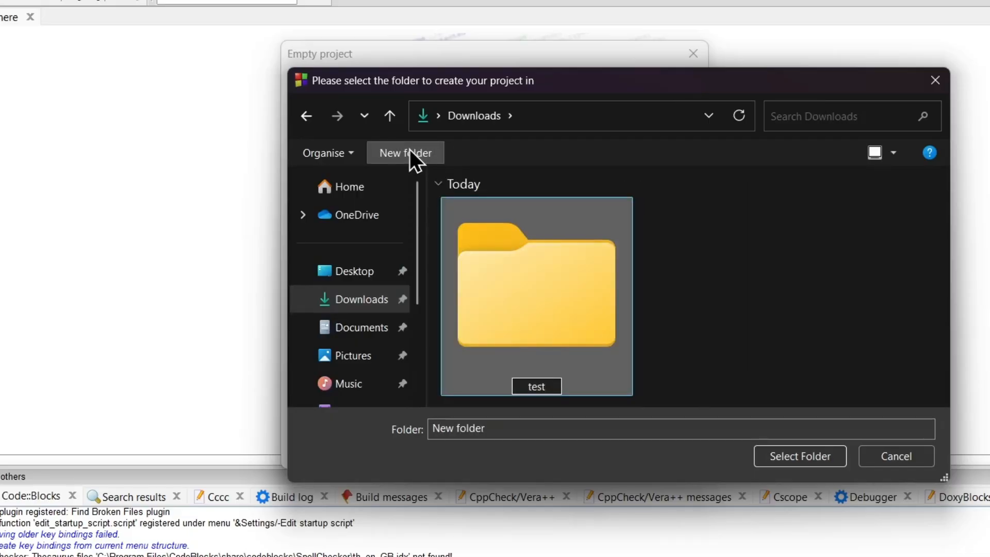
pyautogui.write('codeblocks')
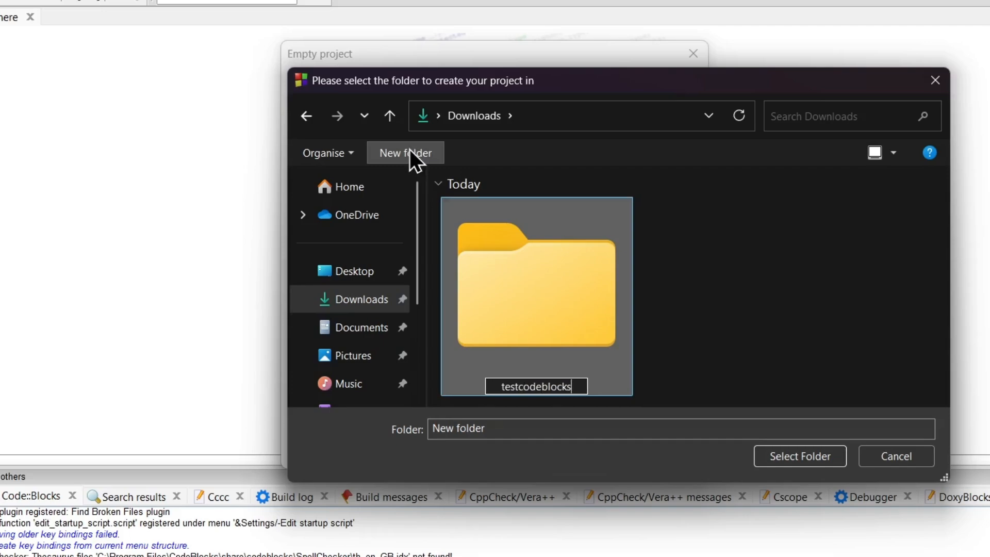
pyautogui.press('Return')
pyautogui.click(783, 464)
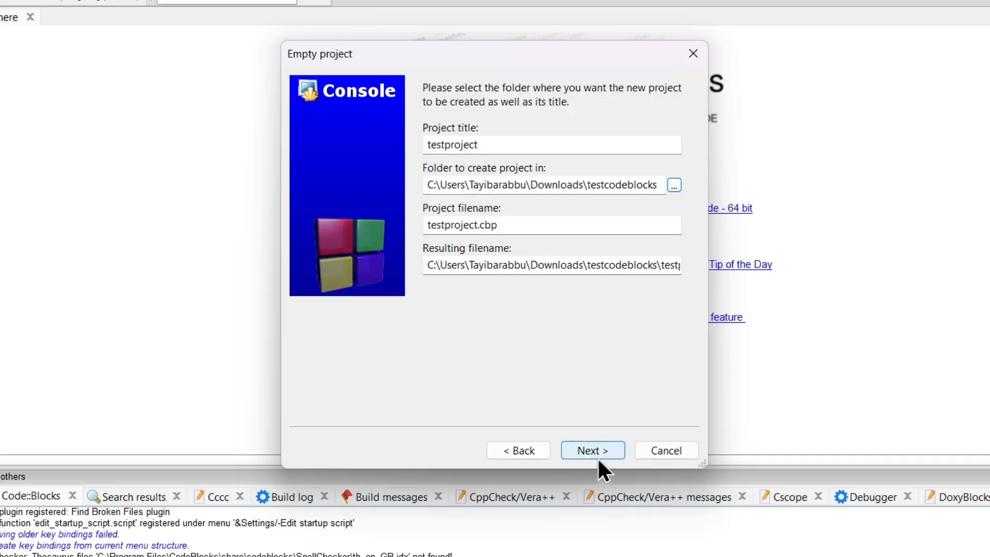
# - Finish creating the project with GNU GCC Compiler and both the Debug and Release configurations
pyautogui.click(613, 449)
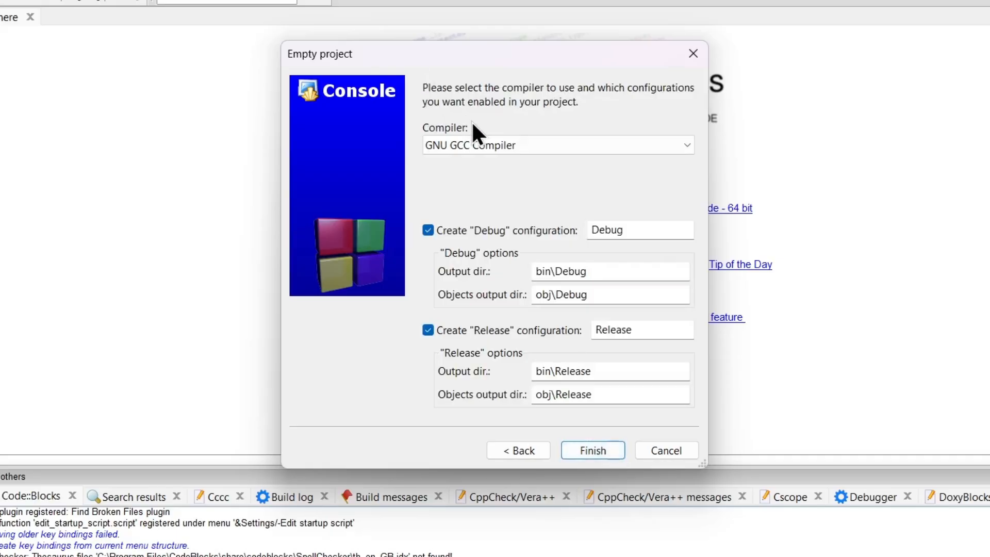
pyautogui.click(479, 145)
pyautogui.click(481, 145)
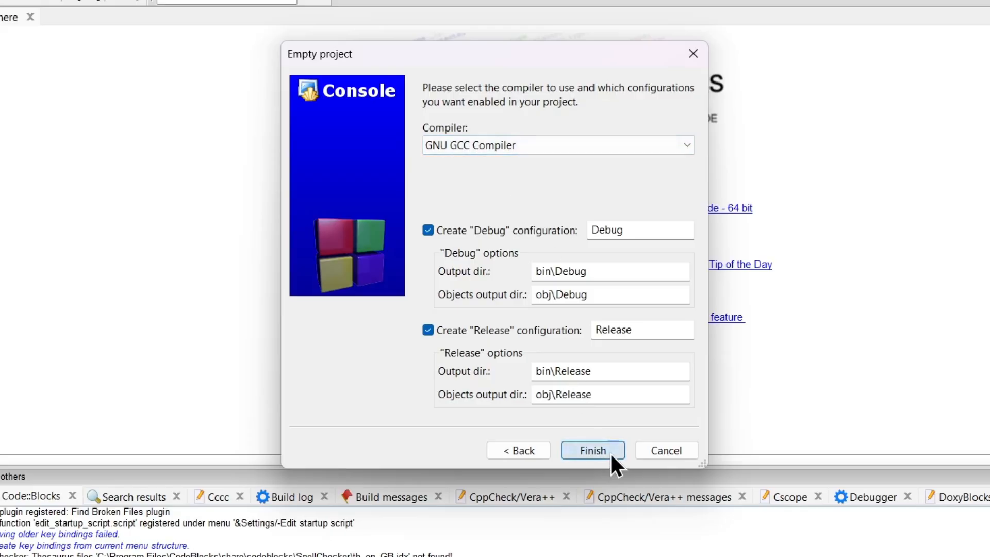
pyautogui.click(593, 450)
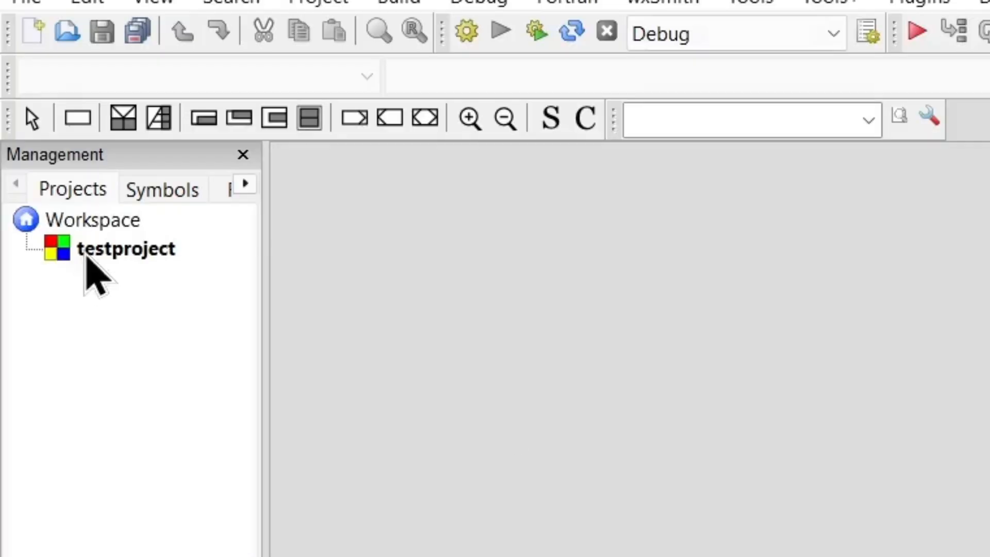
# - Add a new empty file to testproject, saved as first.c and assigned to the Debug and Release targets
pyautogui.click(109, 230)
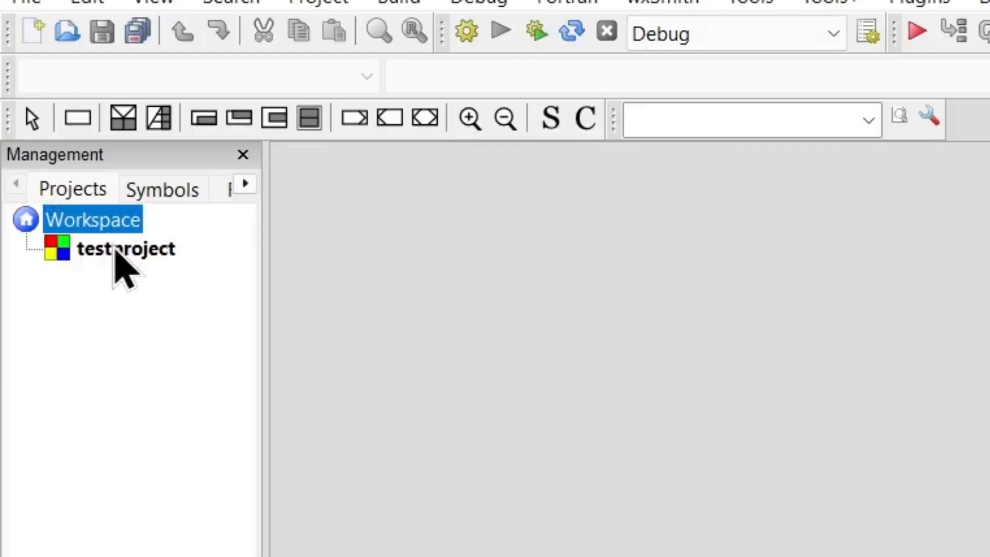
pyautogui.click(33, 32)
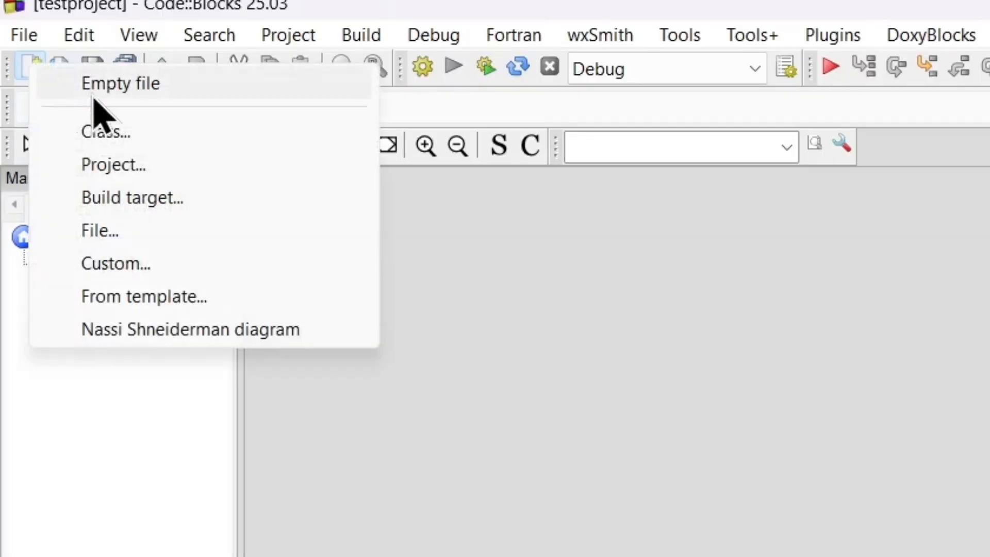
pyautogui.click(131, 84)
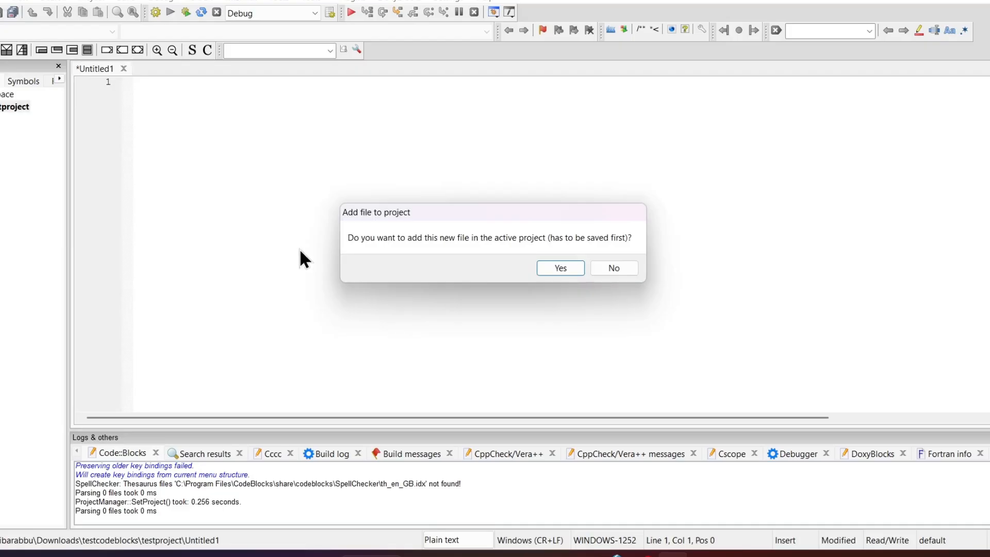
pyautogui.press('Return')
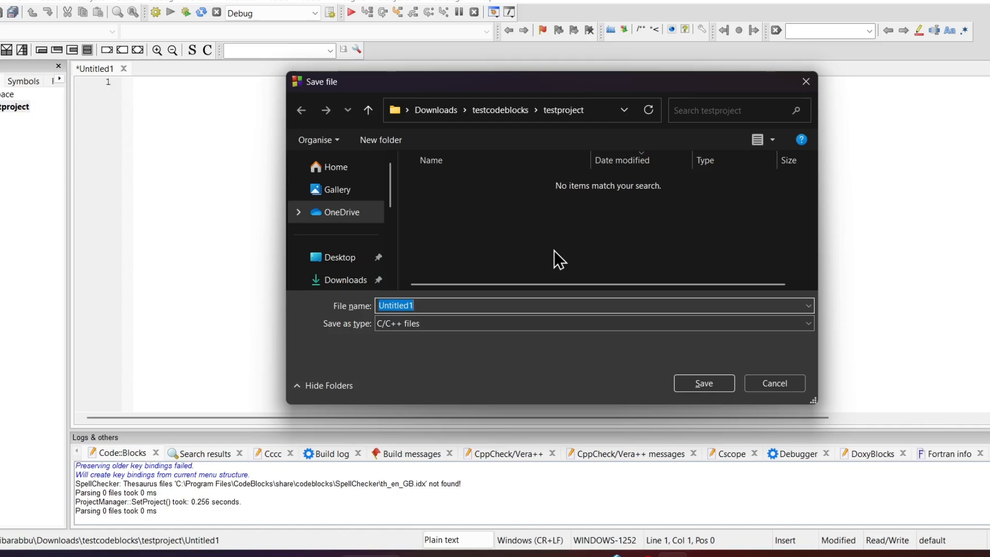
pyautogui.write('first.c')
pyautogui.press('Return')
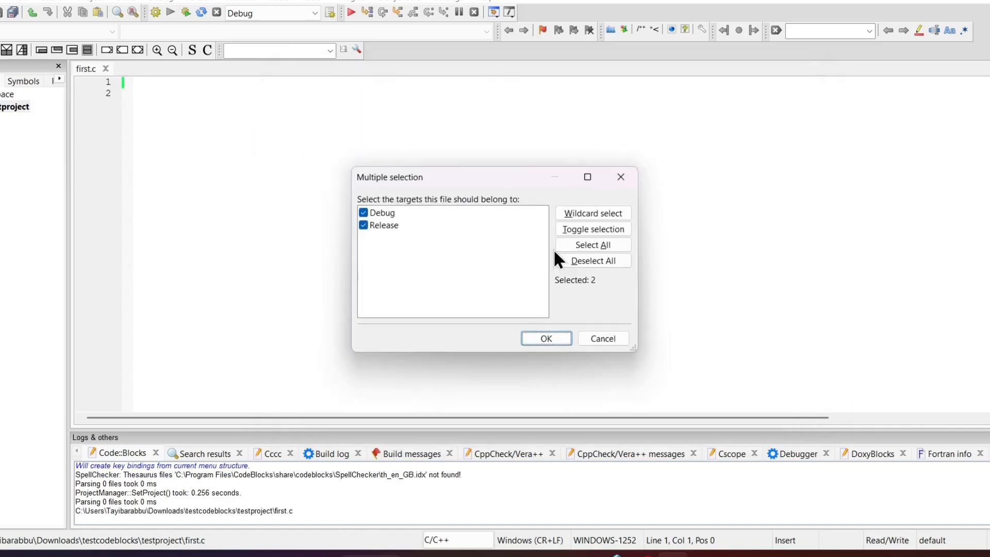
pyautogui.click(532, 341)
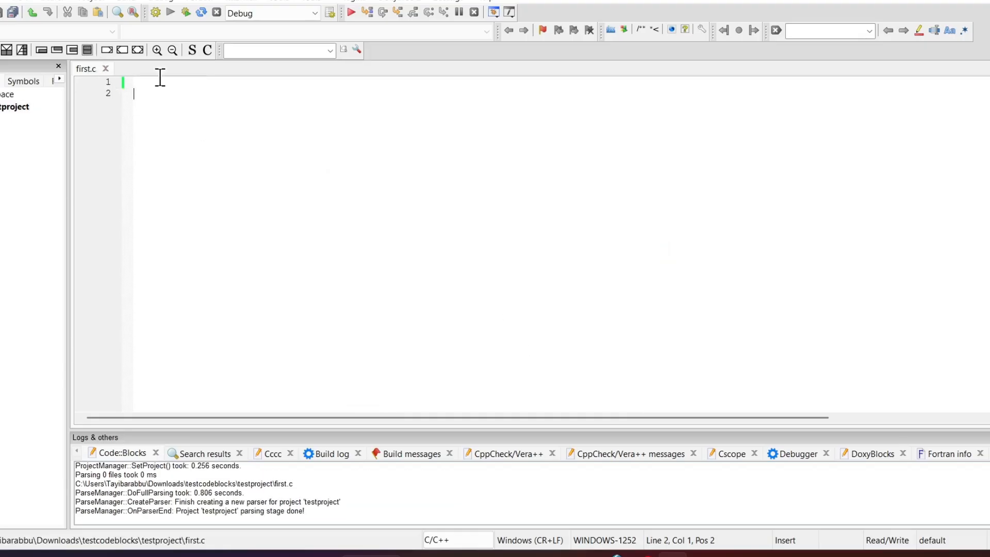
# - Paste the C program that prints "Hello World!" into first.c, build and run it, and dismiss the console window
pyautogui.rightClick(279, 130)
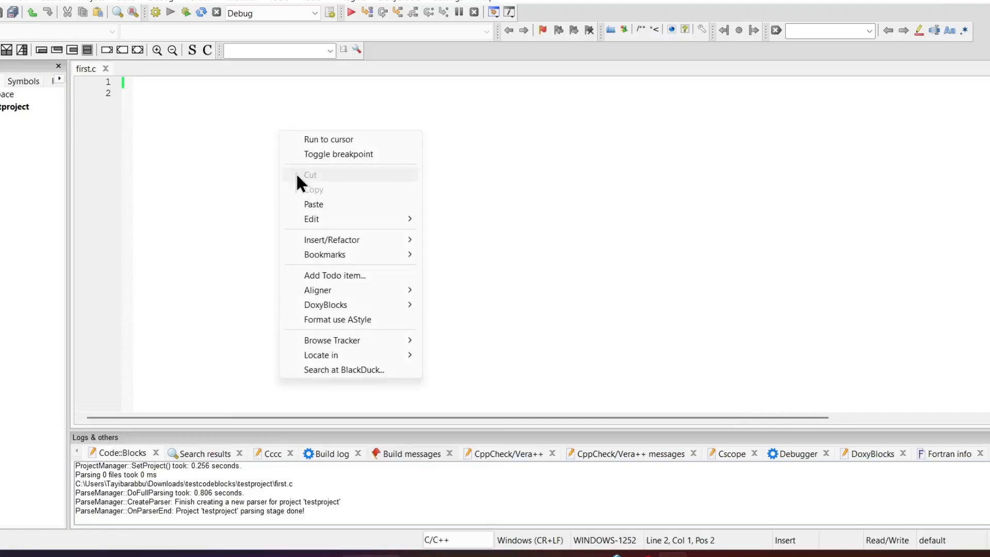
pyautogui.click(333, 202)
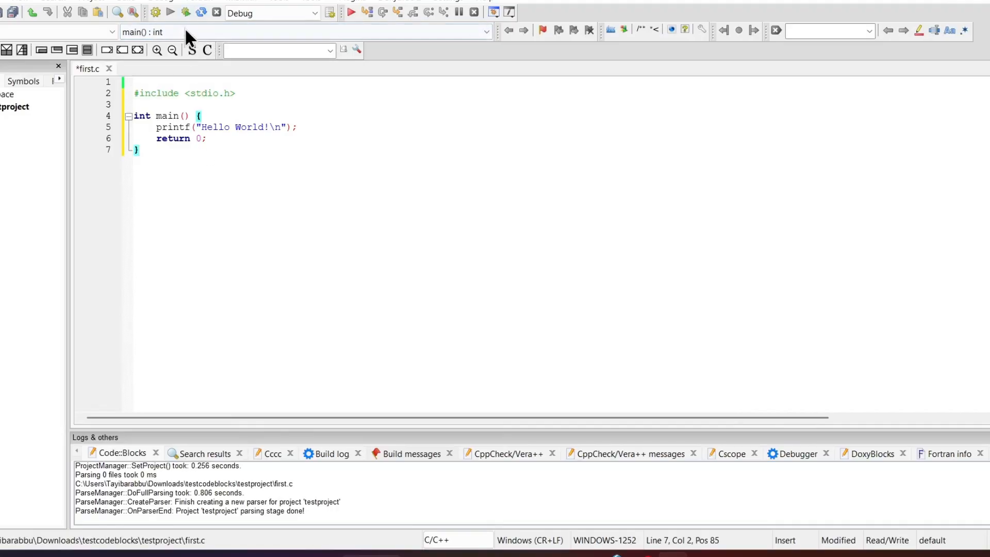
pyautogui.click(185, 12)
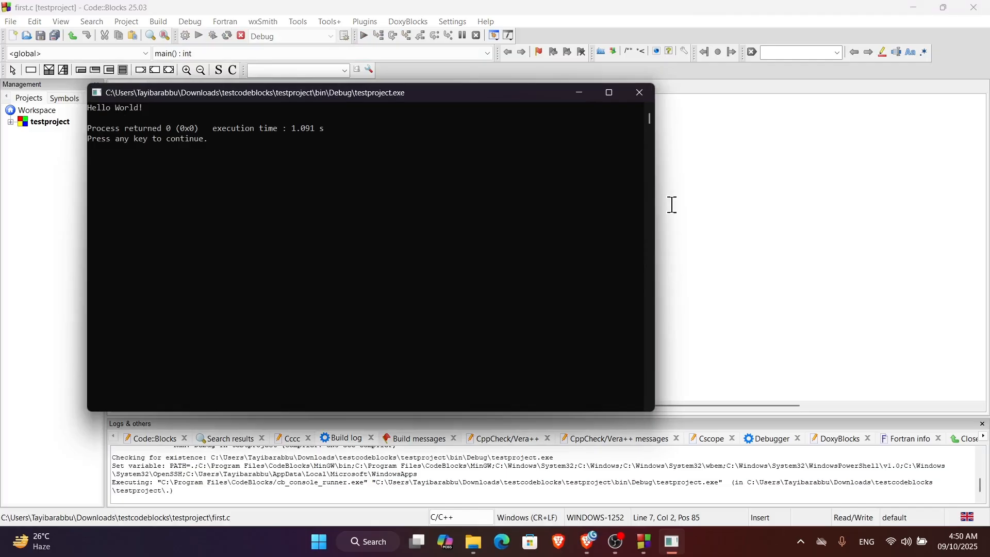
pyautogui.press('Return')
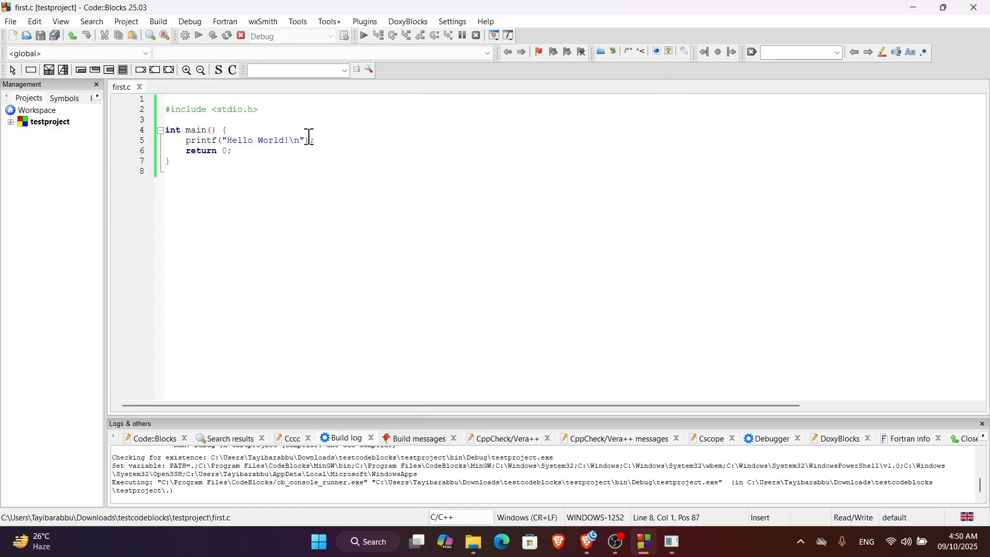